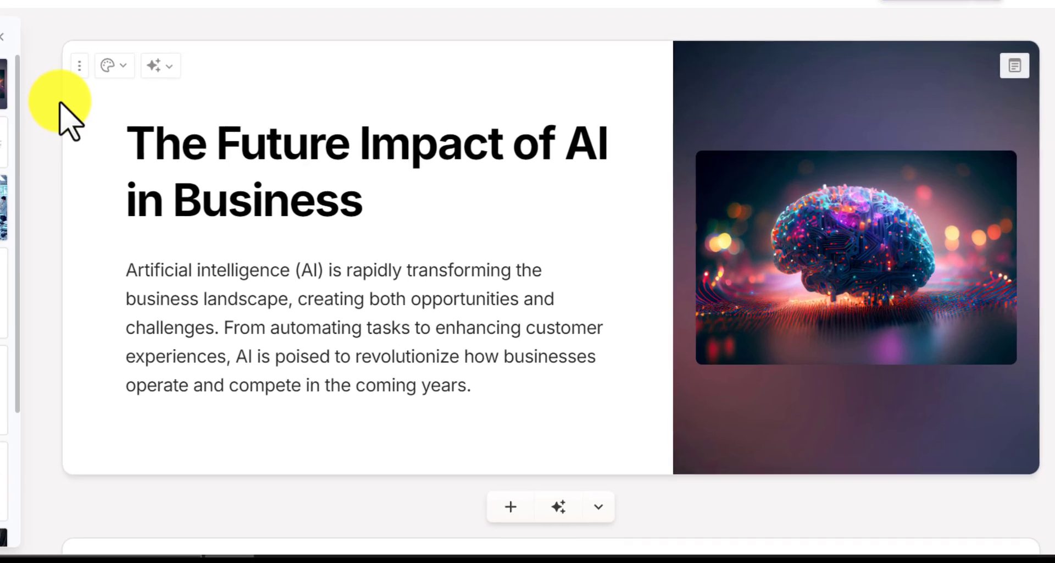
Look through the slides of the finished example presentation on the future impact of AI in business
scroll(182, 153, "down", 5)
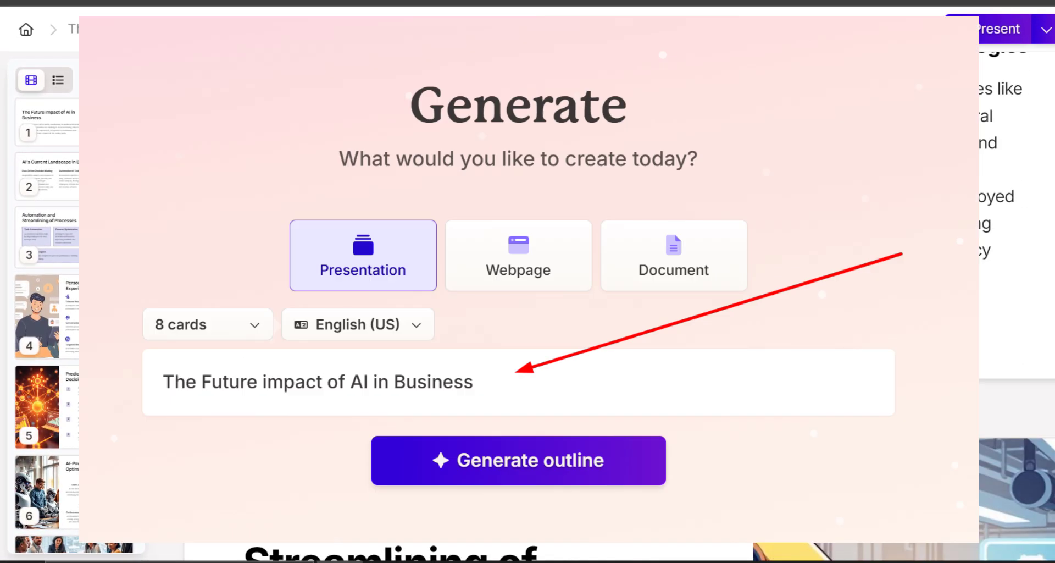
scroll(164, 335, "down", 15)
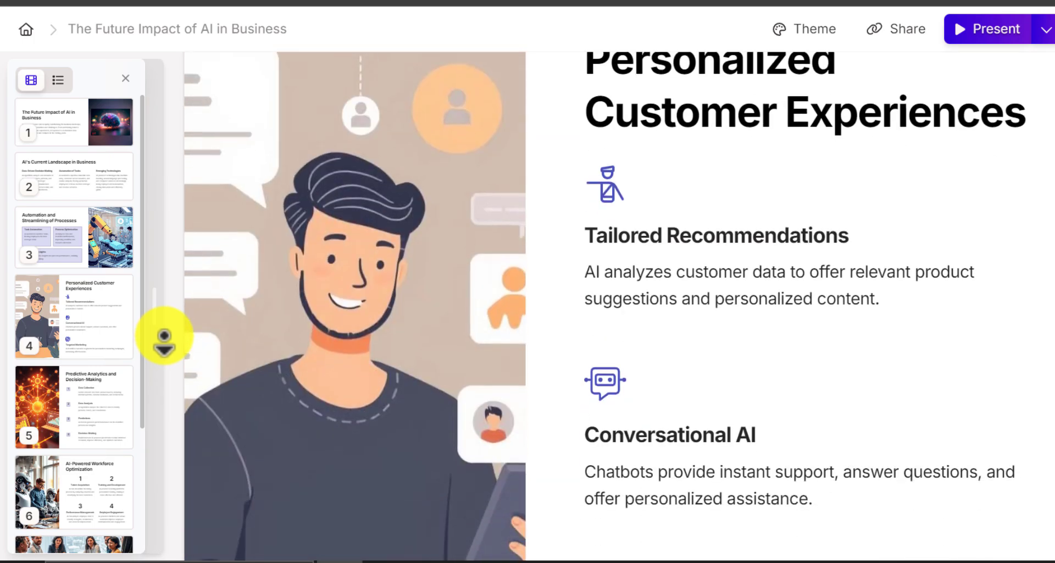
scroll(164, 335, "down", 20)
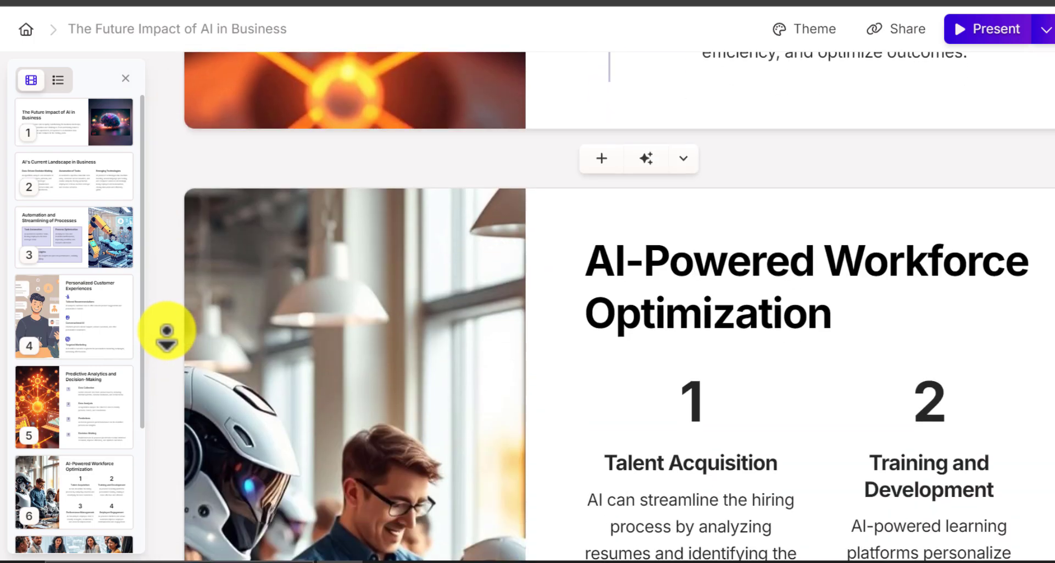
scroll(167, 335, "down", 20)
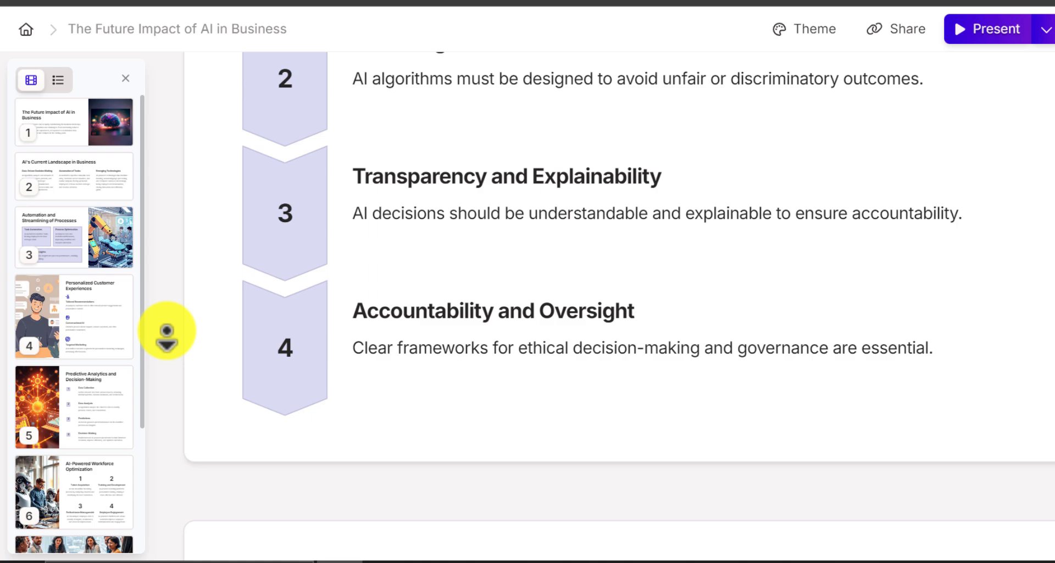
scroll(167, 335, "down", 10)
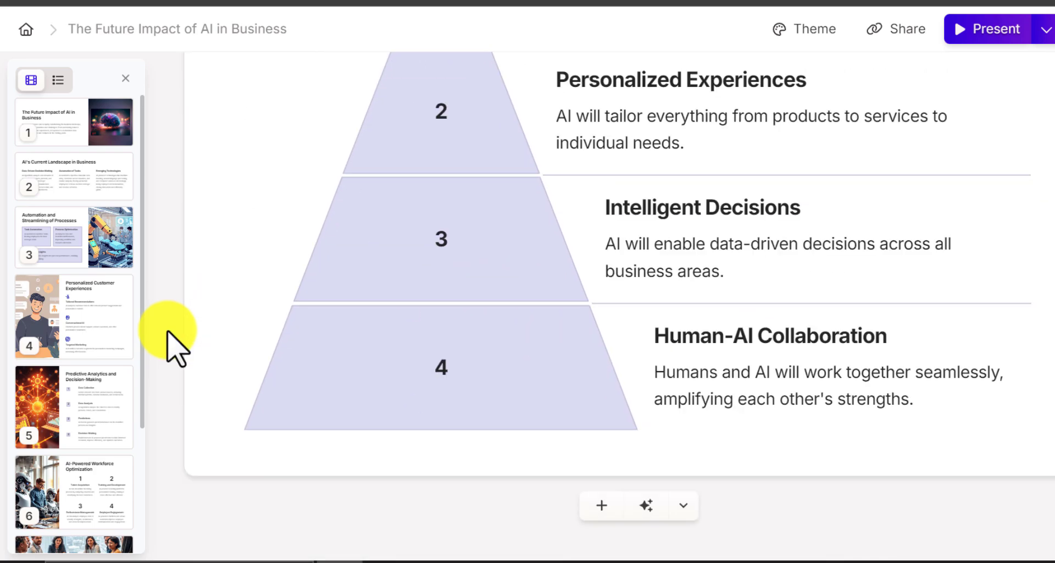
scroll(77, 306, "down", 5)
scroll(82, 302, "up", 4)
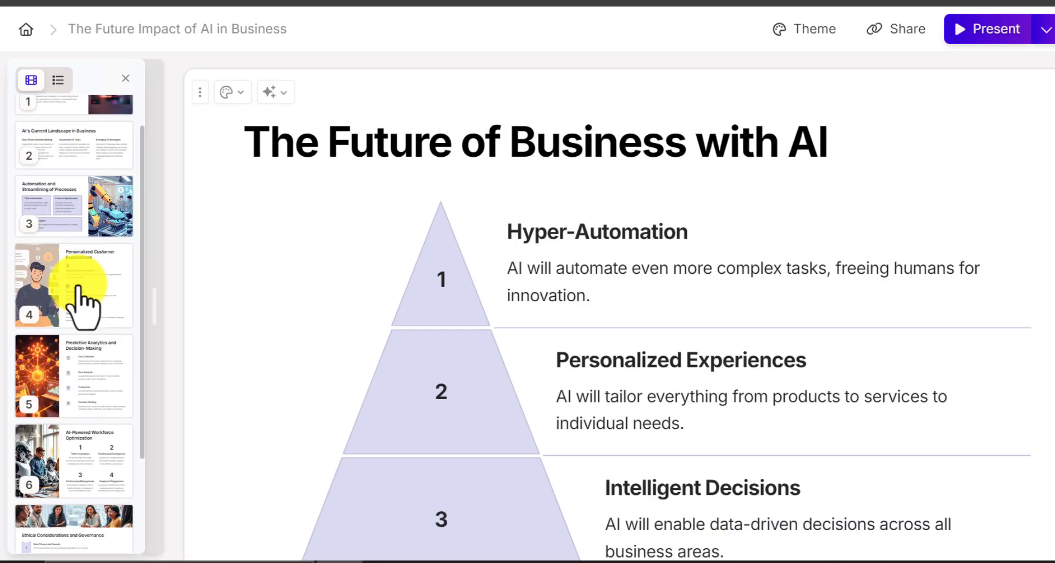
scroll(77, 286, "up", 1)
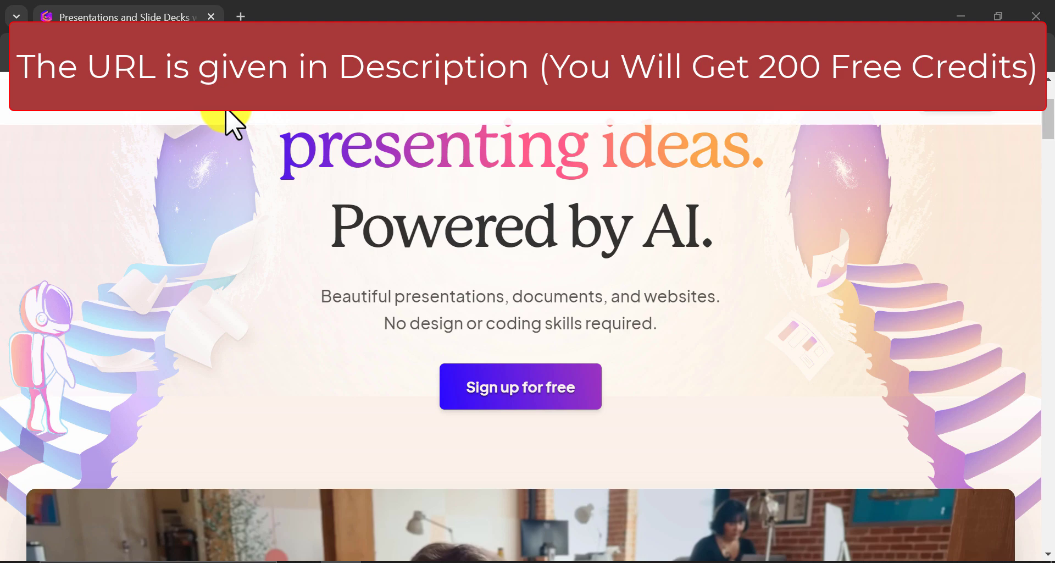
Sign up for a free Gamma account using a Google account
left_click(501, 394)
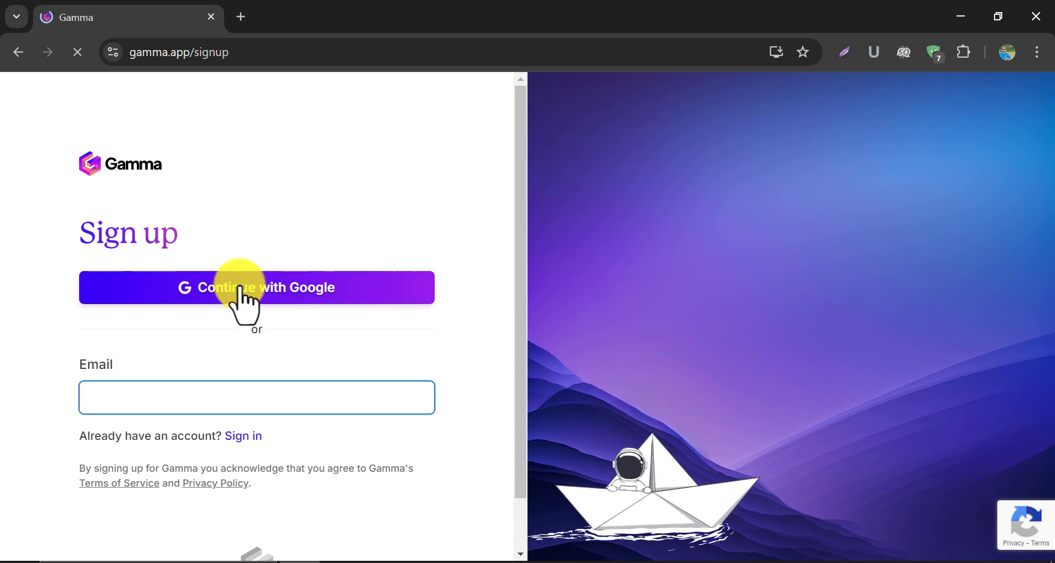
left_click(226, 282)
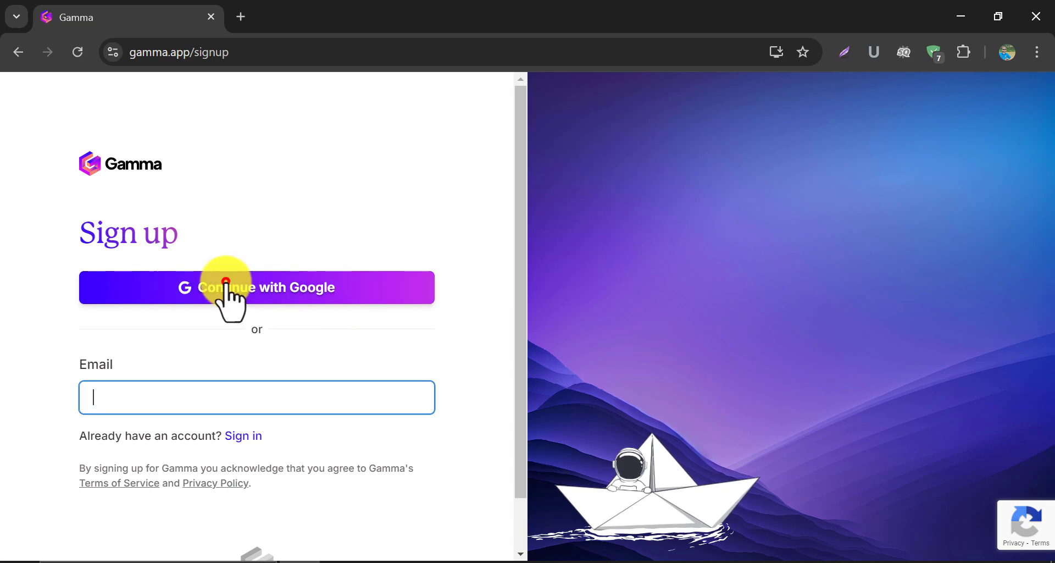
left_click(224, 278)
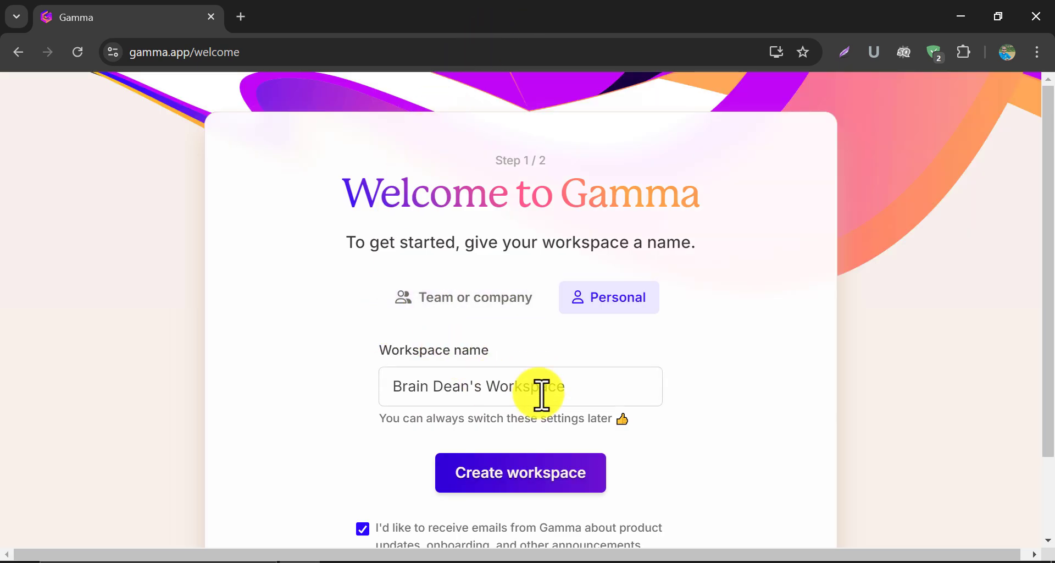
Create the personal workspace and complete the onboarding questions with personal use and Consultant as the kind of work
scroll(542, 394, "down", 2)
left_click(478, 389)
left_click(357, 353)
scroll(513, 434, "down", 3)
left_click(490, 237)
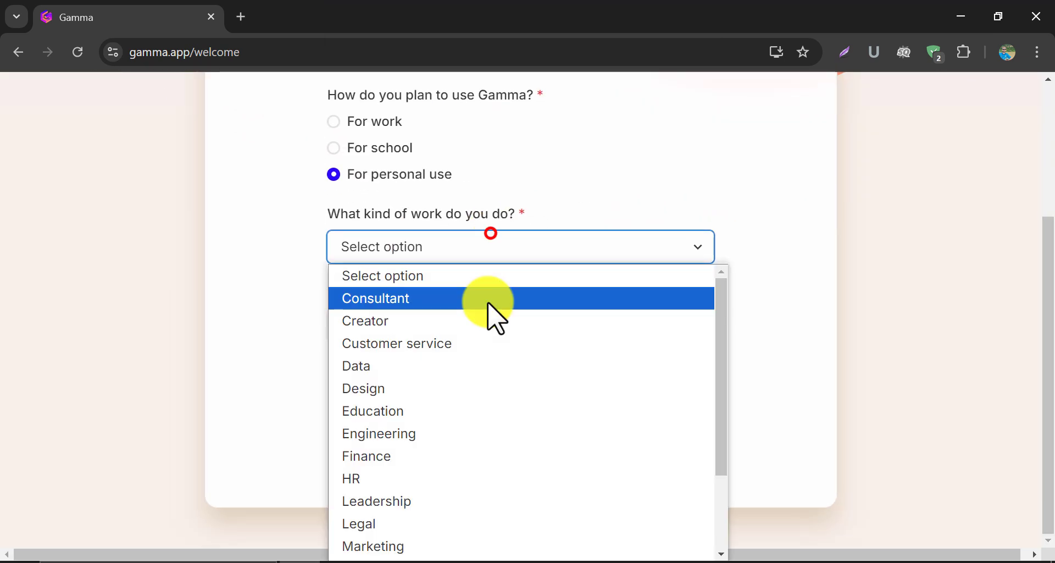
left_click(490, 297)
left_click(516, 416)
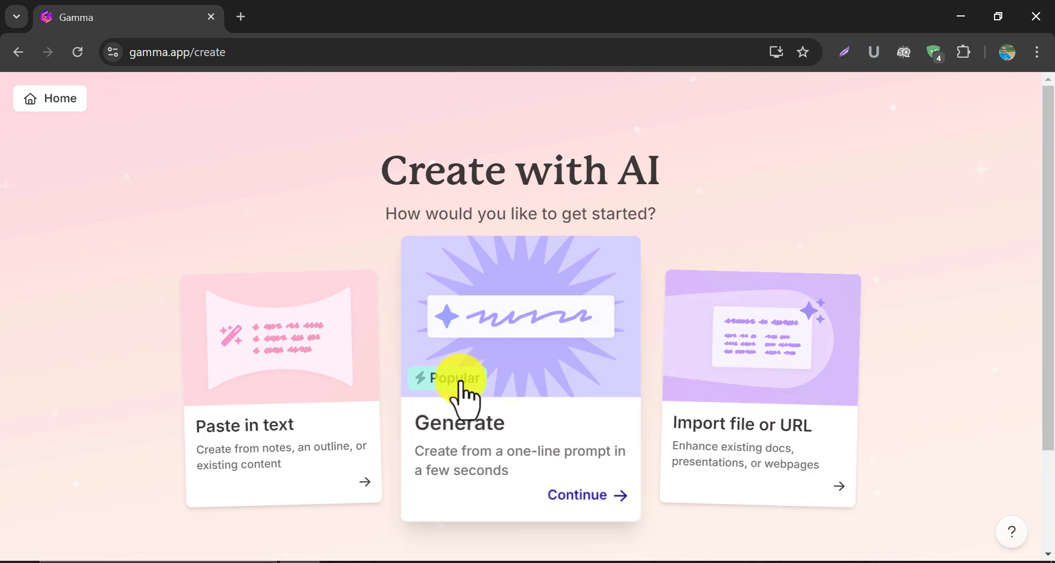
Generate an outline for an 8-card English (US) presentation from the one-line prompt "future impact of ai in education"
left_click(492, 367)
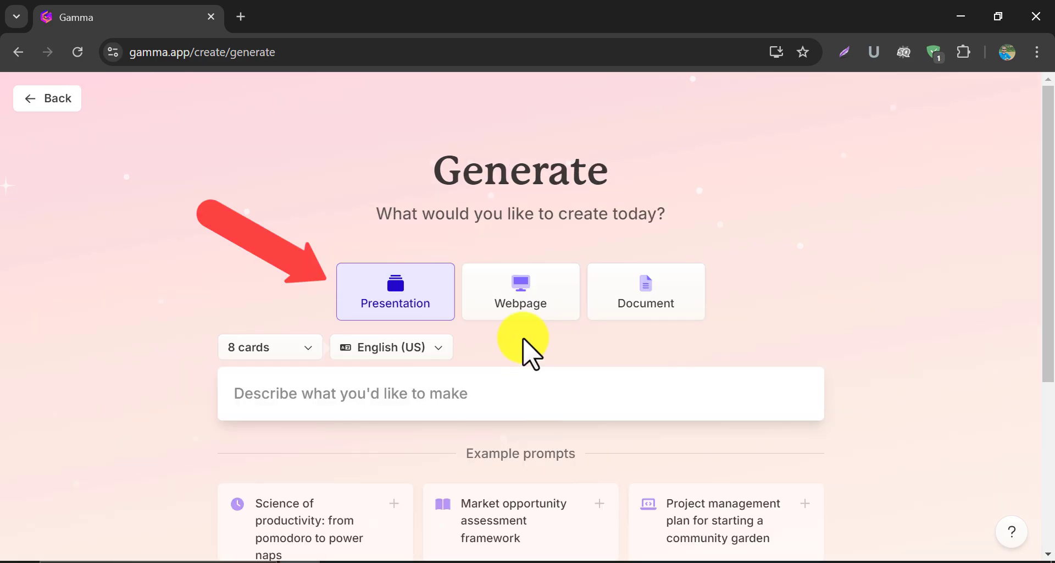
left_click(284, 401)
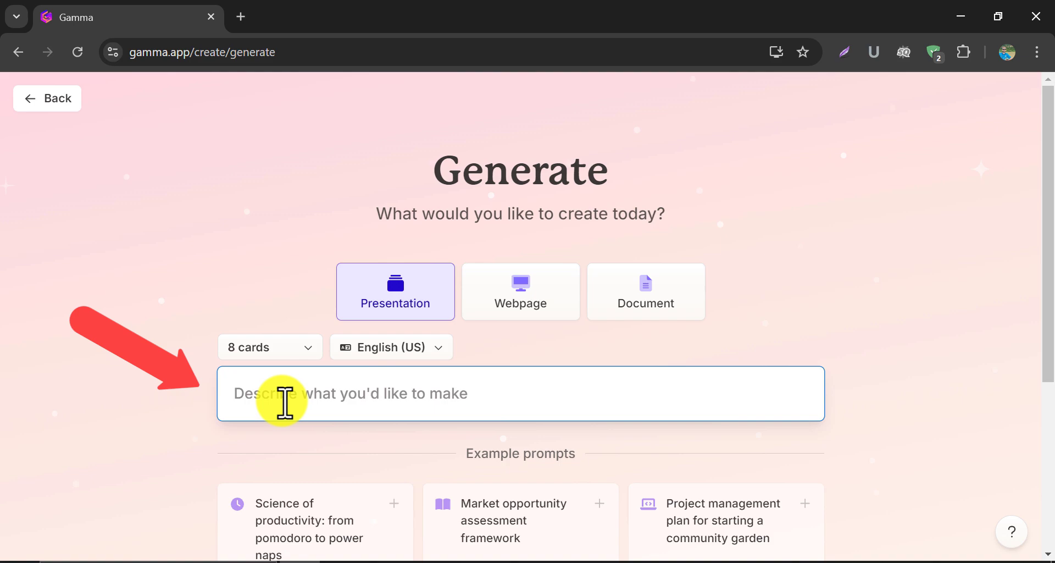
type("futut")
type("e impact of")
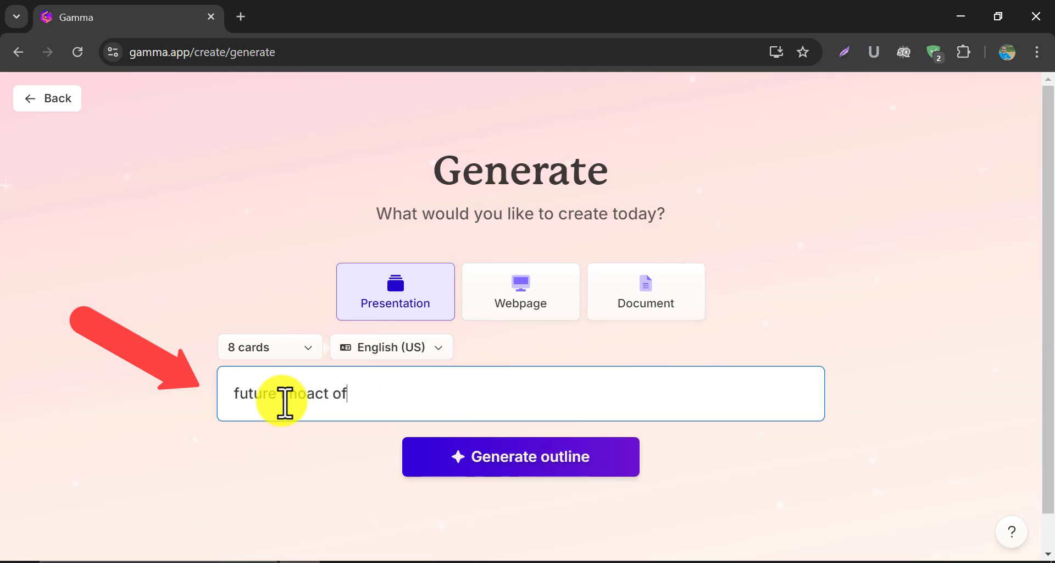
type(" ai in education")
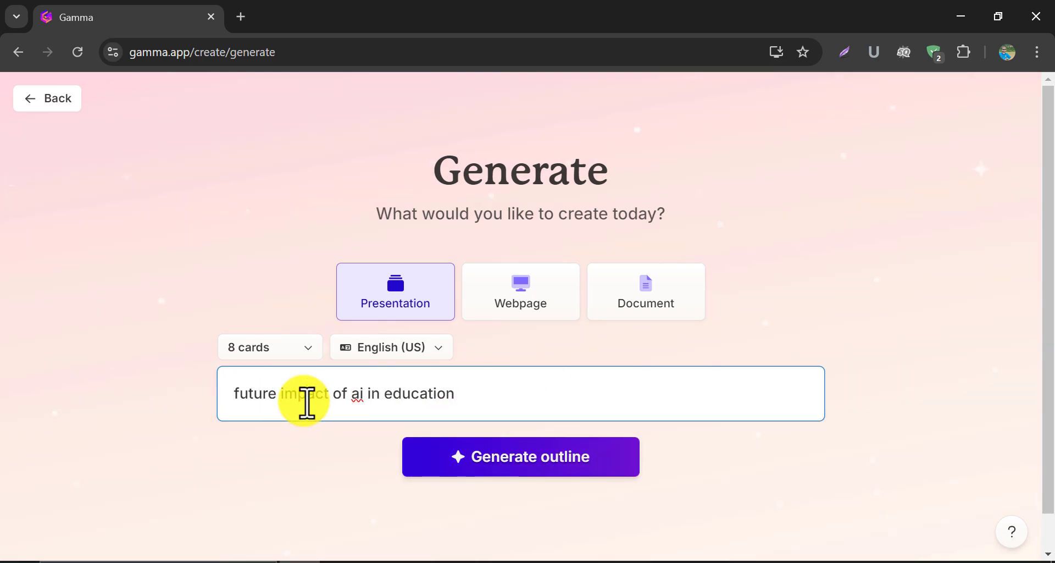
left_click(307, 403)
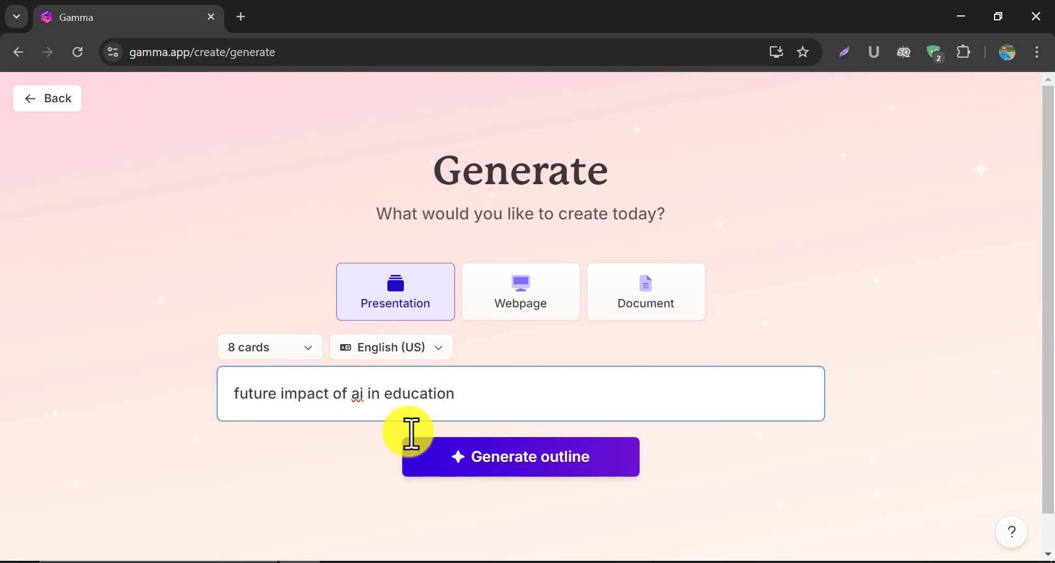
left_click(128, 363)
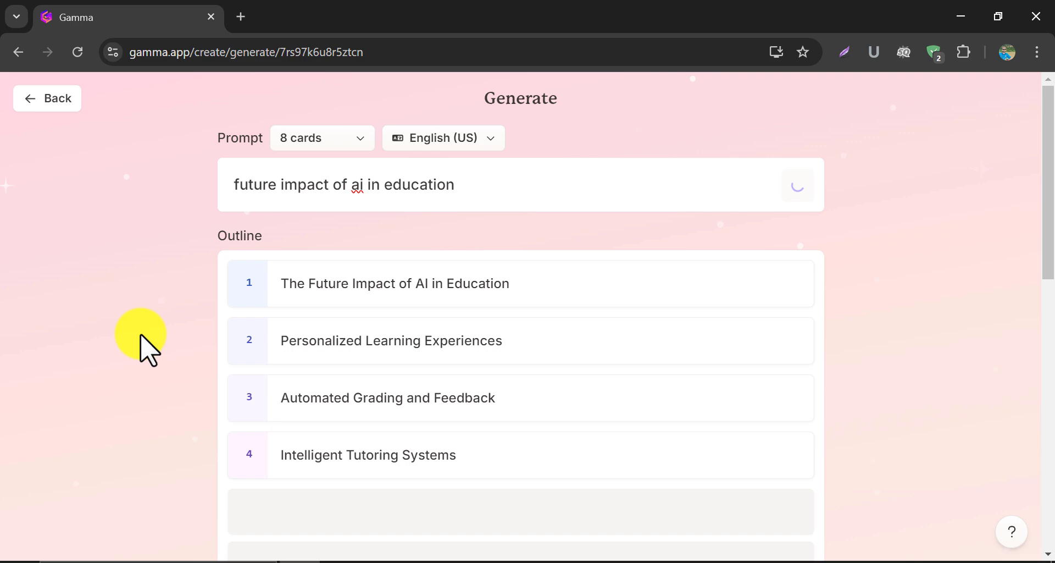
Choose the Terracotta theme for the outlined presentation and generate its slides
scroll(368, 207, "down", 5)
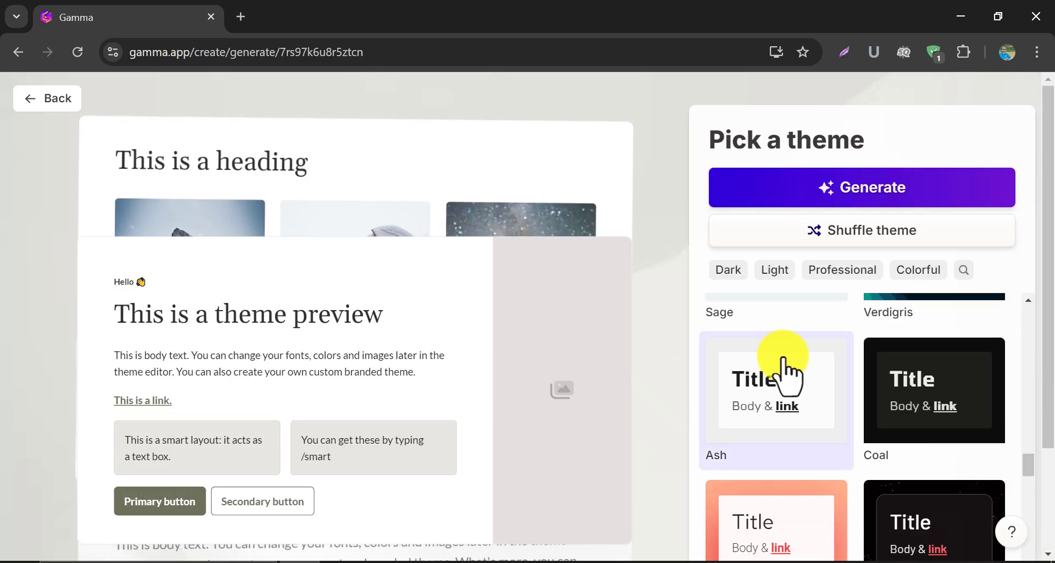
left_click(787, 385)
scroll(819, 379, "down", 3)
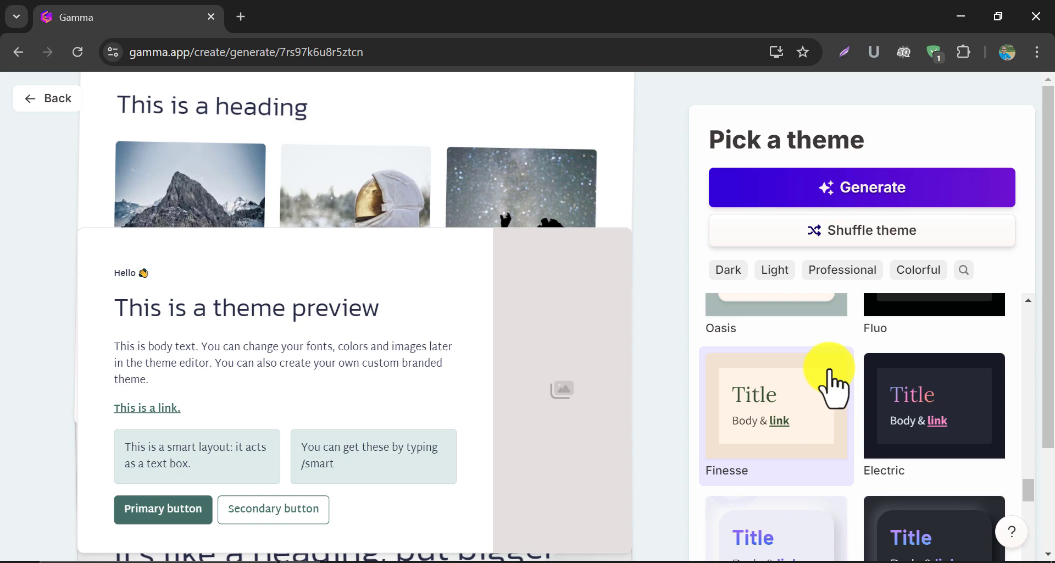
scroll(833, 388, "down", 10)
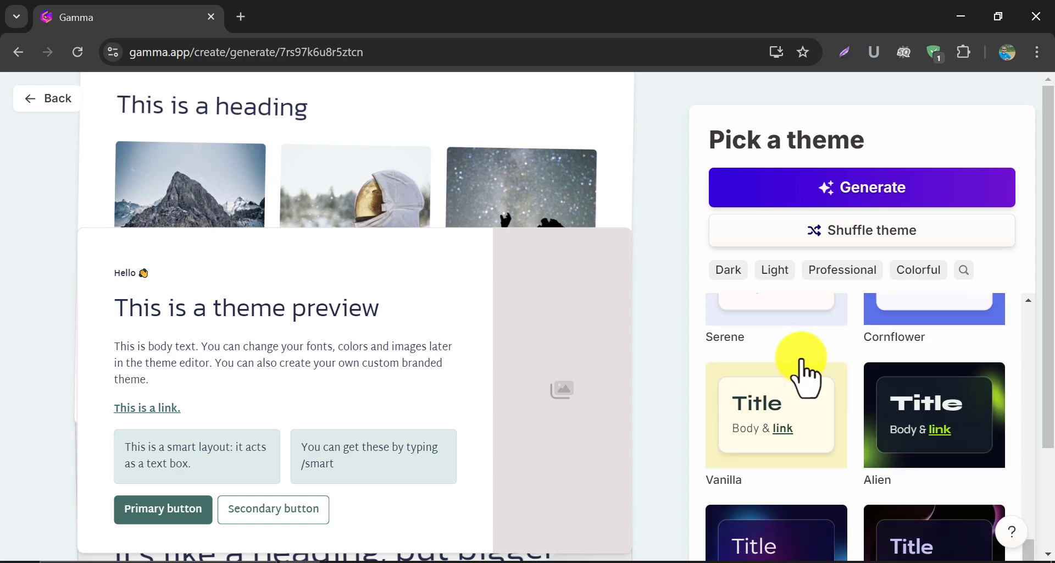
scroll(803, 378, "down", 4)
left_click(790, 418)
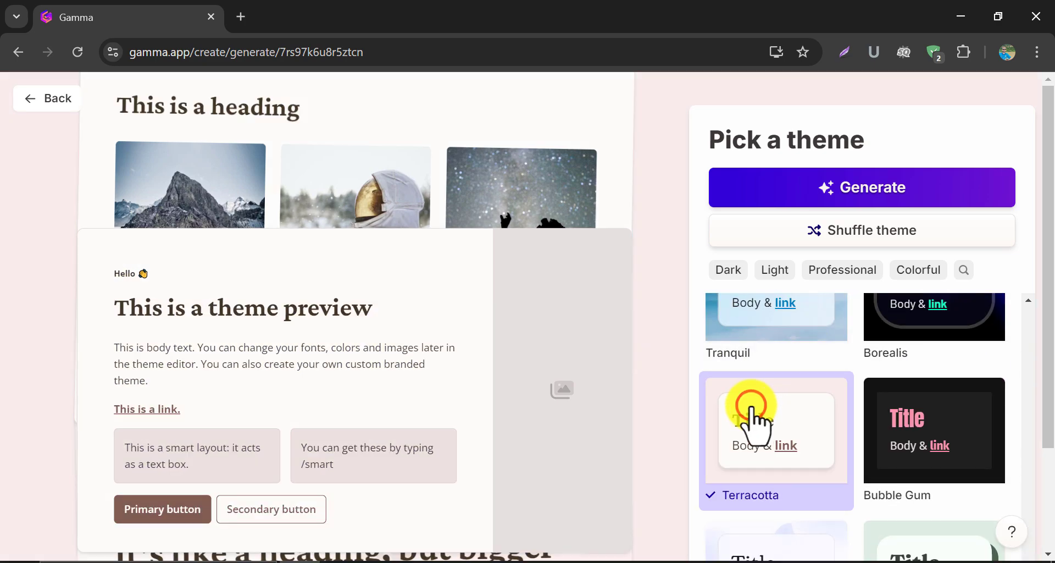
left_click(841, 187)
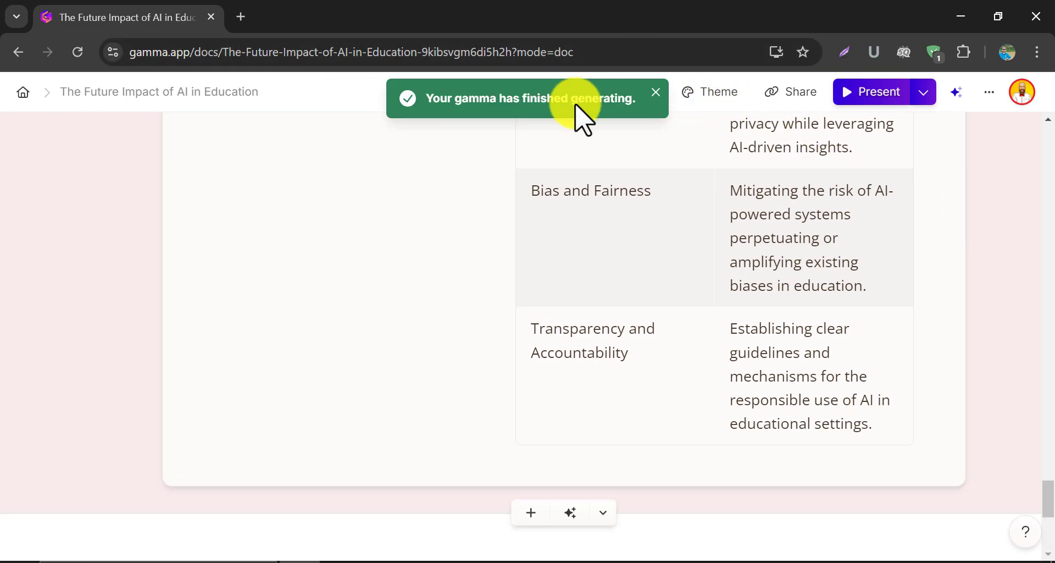
Review the content and layout of the generated AI in Education slides, from the last card back to the first
scroll(828, 327, "up", 10)
scroll(827, 322, "down", 6)
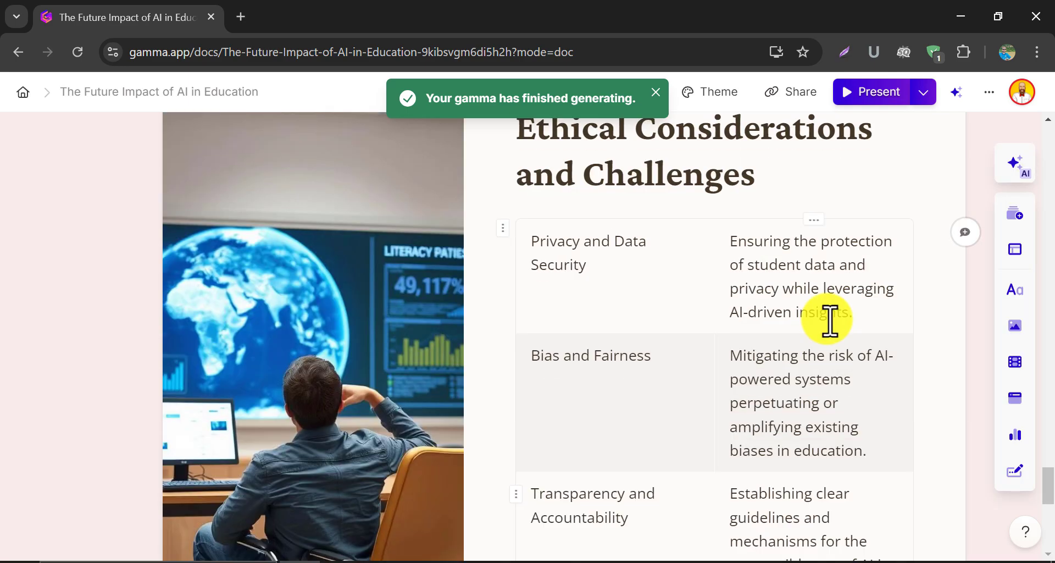
scroll(518, 346, "up", 15)
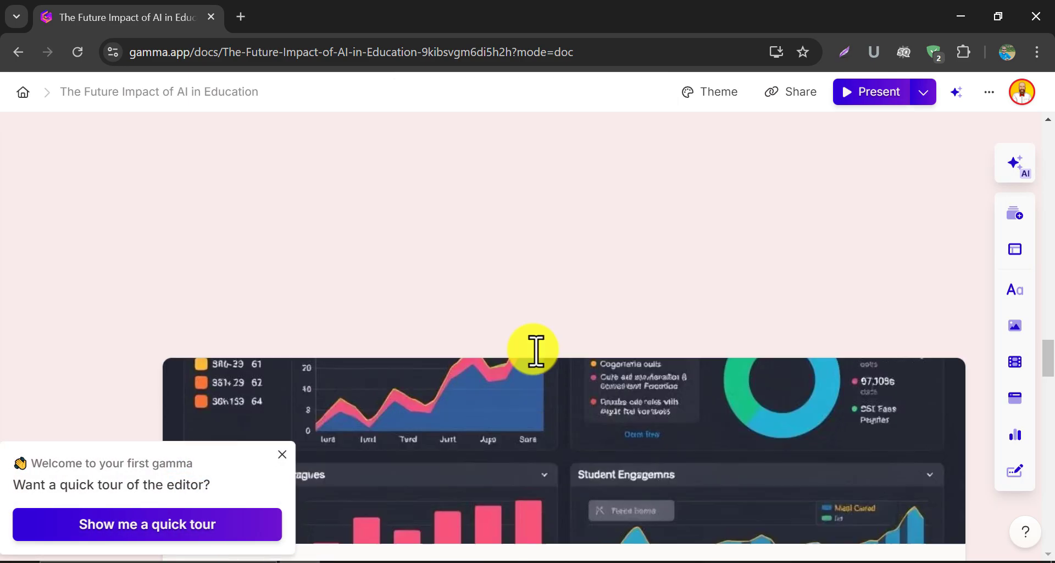
scroll(642, 396, "up", 15)
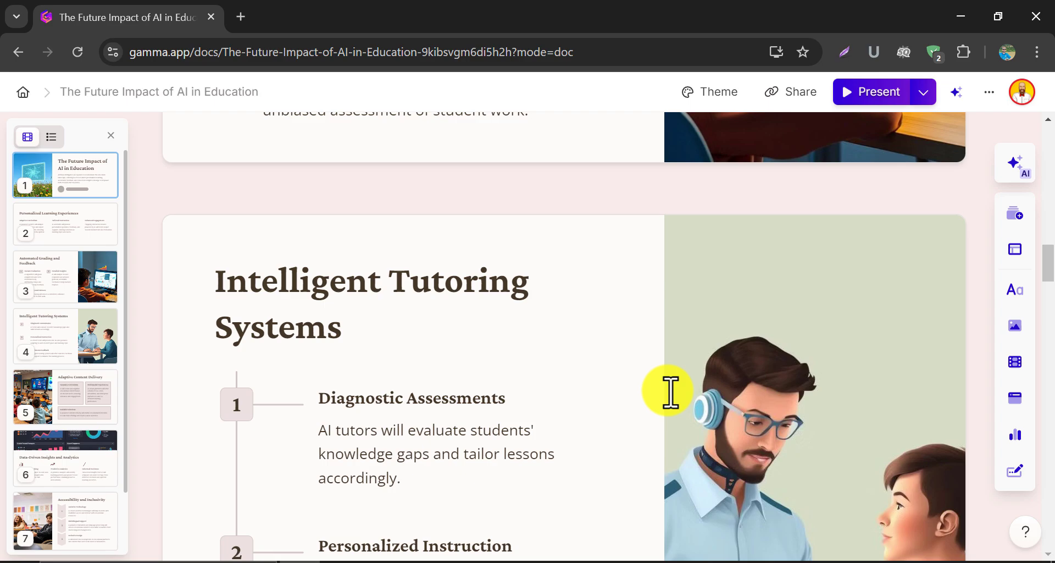
scroll(660, 376, "up", 10)
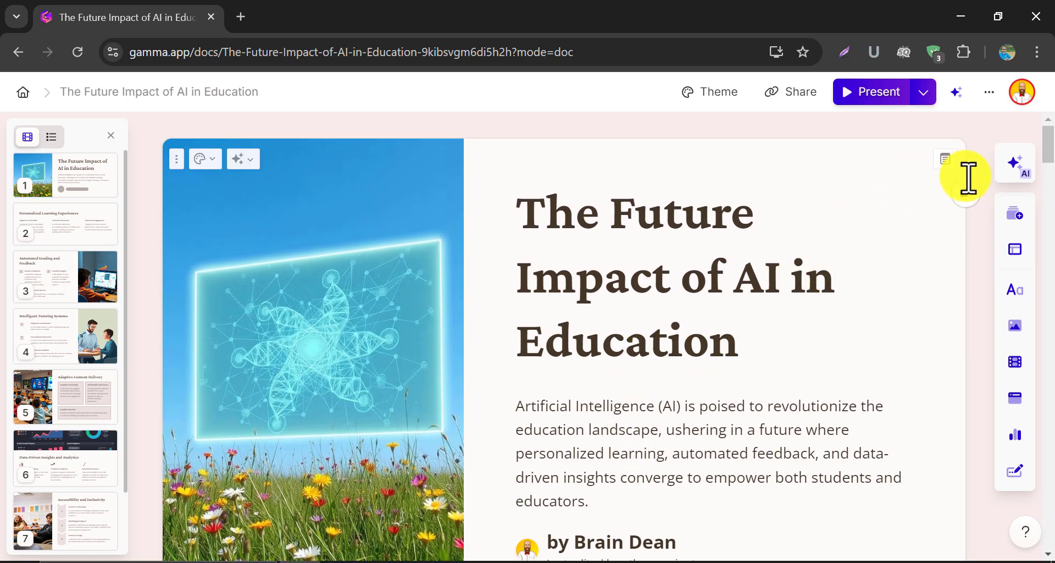
Export the generated presentation as a PowerPoint file
left_click(988, 94)
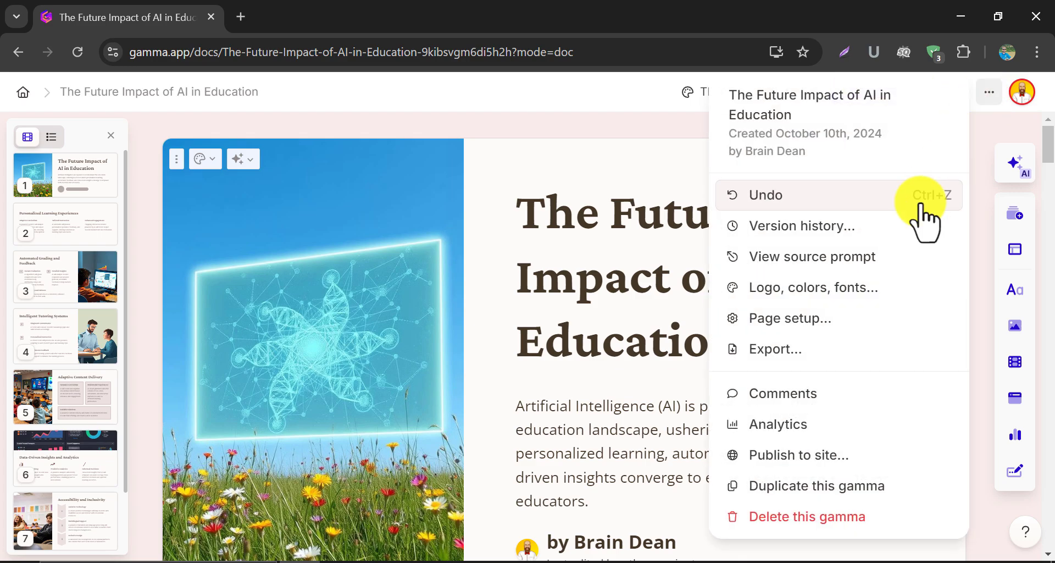
left_click(752, 352)
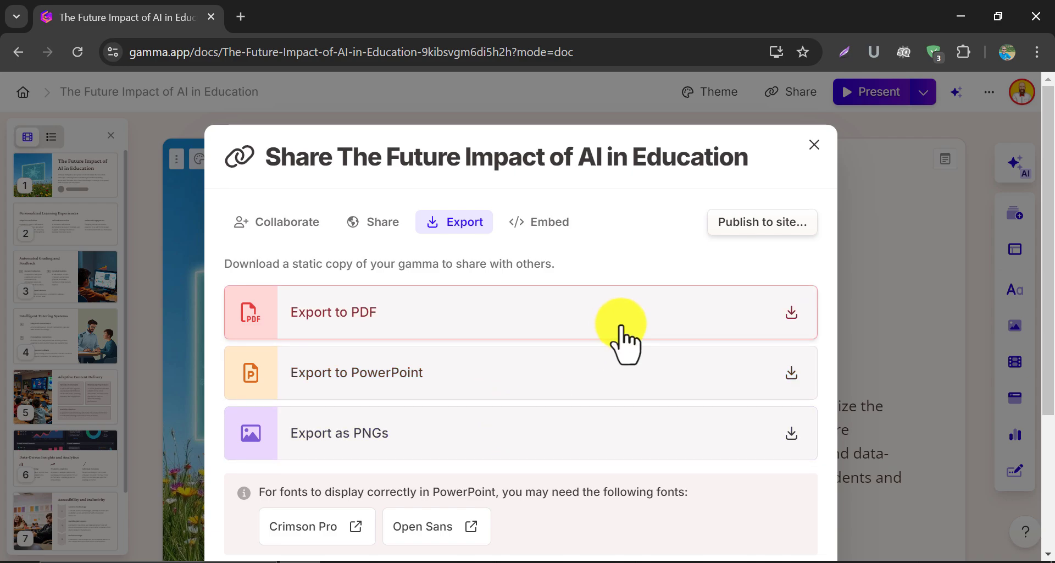
left_click(792, 374)
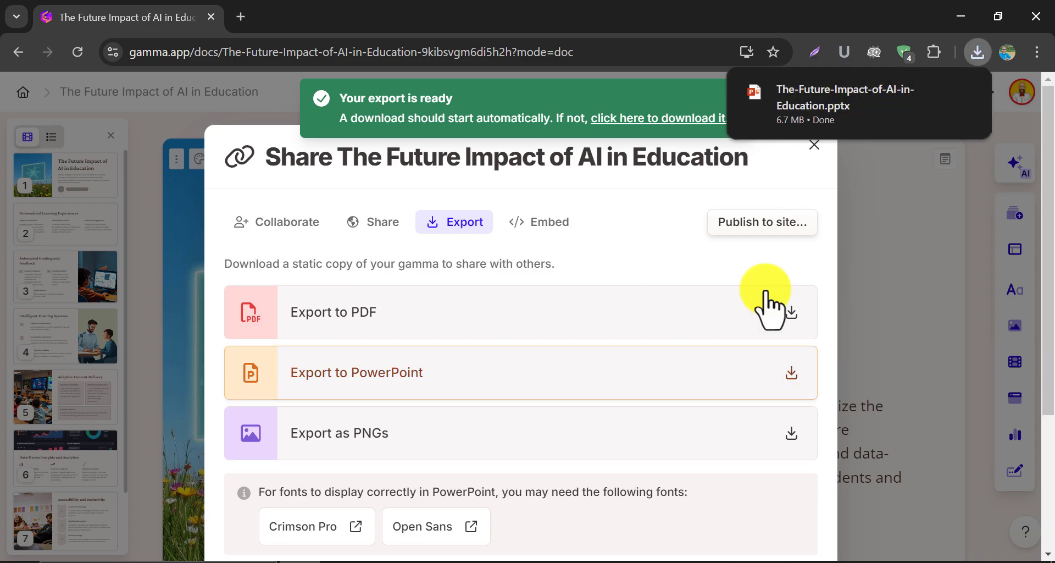
Open the downloaded The-Future-Impact-of-AI-in-Education file from its folder in PowerPoint and look through its slides
mouse_move(971, 99)
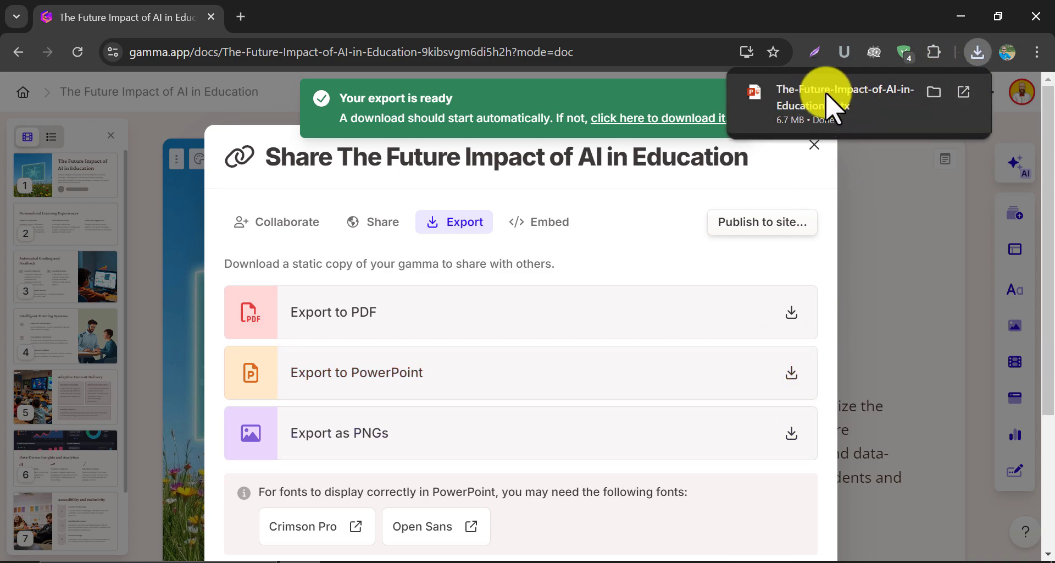
left_click(930, 90)
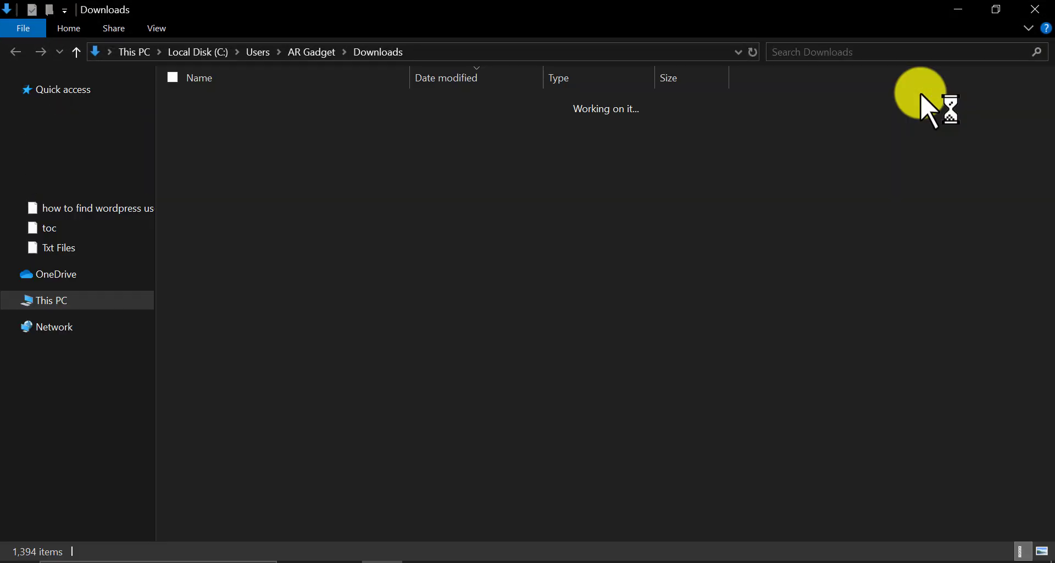
right_click(323, 140)
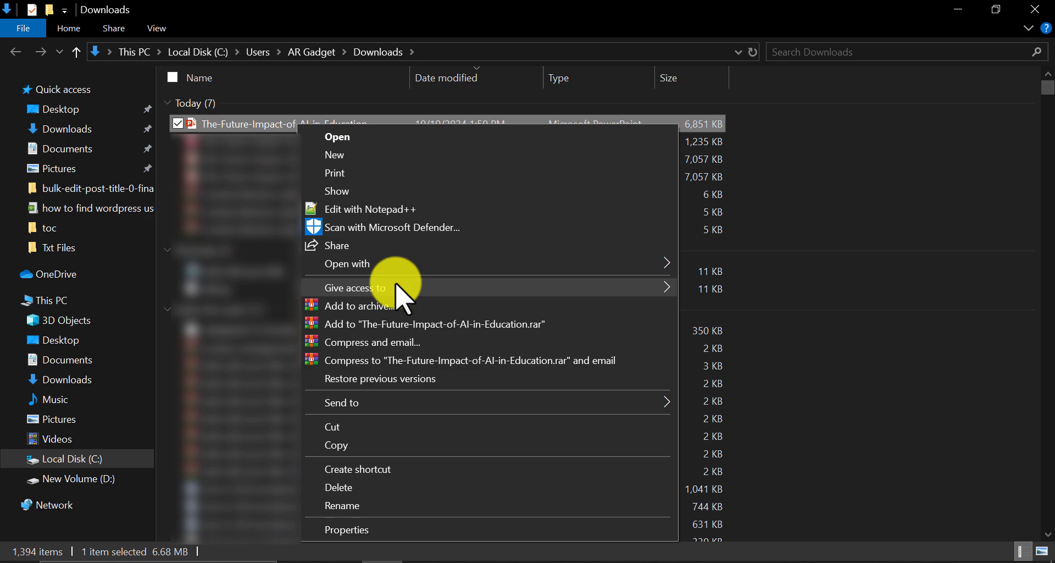
mouse_move(659, 264)
left_click(737, 278)
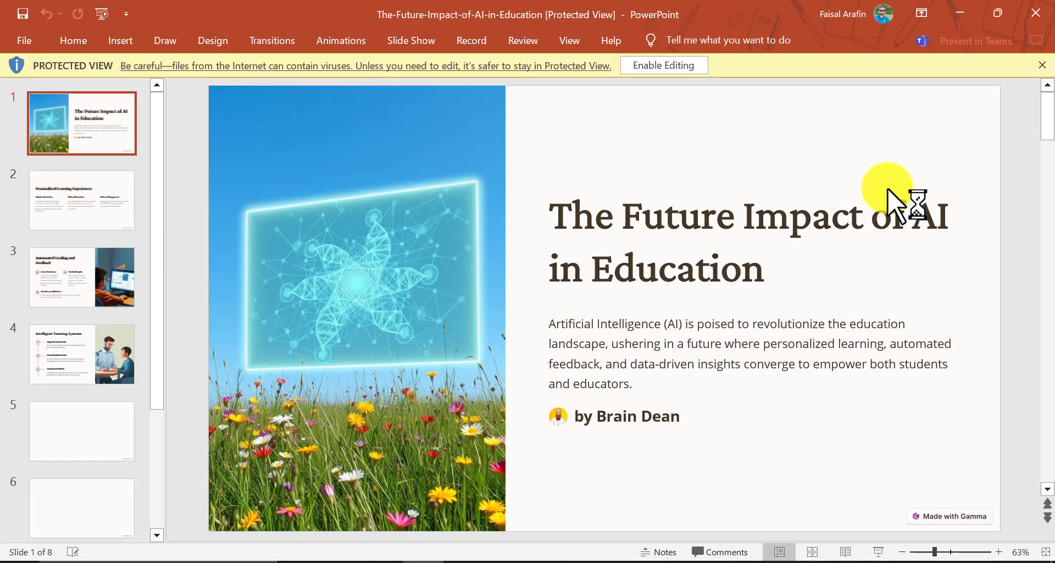
scroll(482, 252, "down", 7)
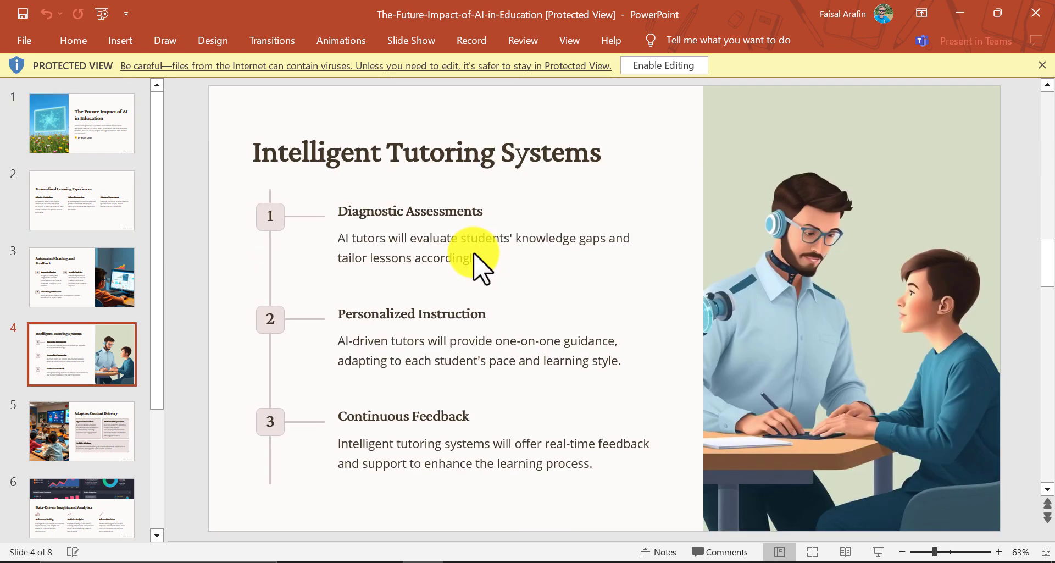
Go back to the first slide, switch to Gamma in the browser and dismiss the sharing dialog and export notification
scroll(603, 259, "up", 7)
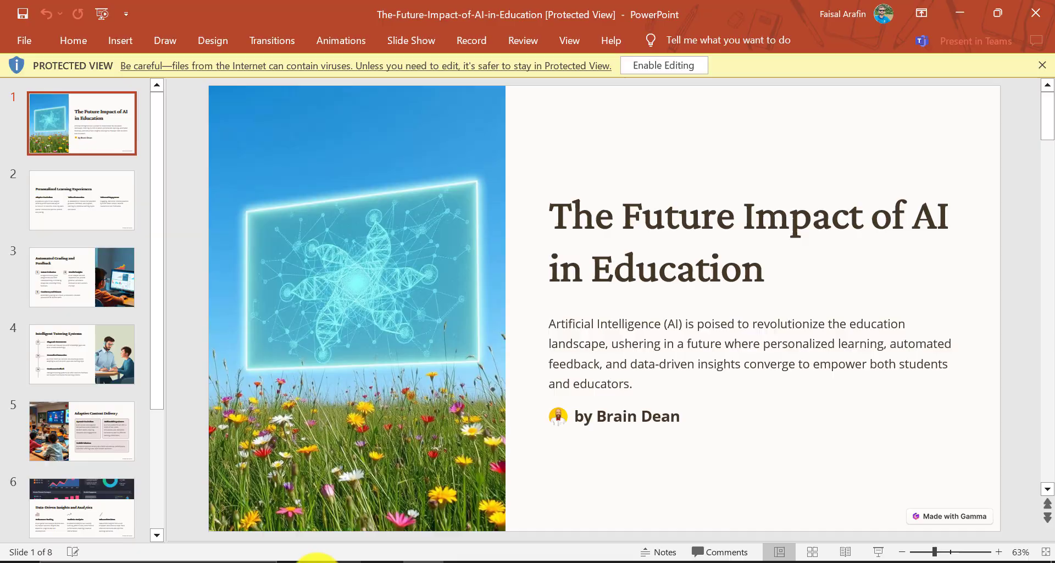
left_click(302, 559)
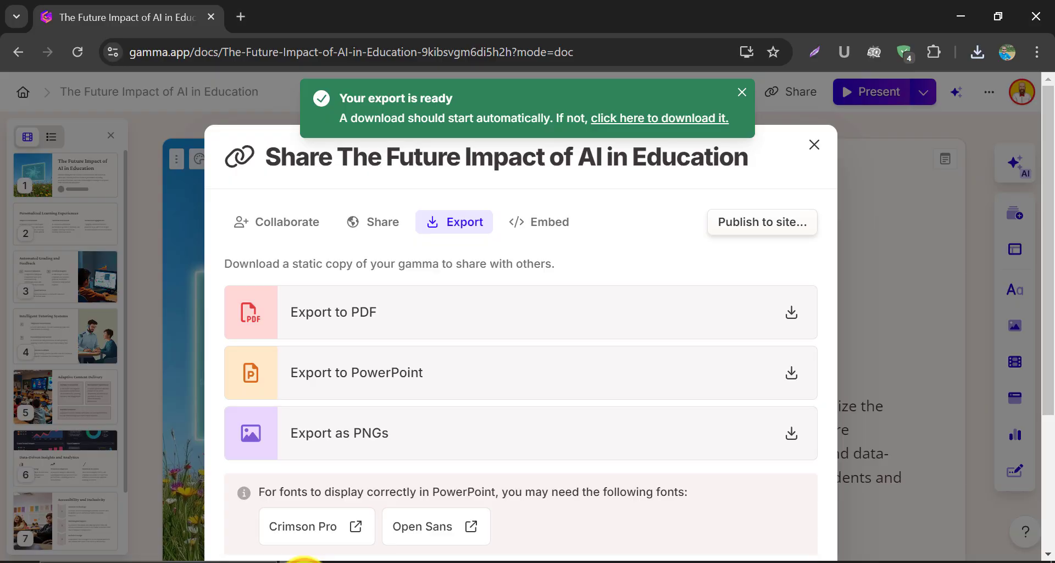
left_click(815, 144)
left_click(742, 92)
Delete the author byline with its last edited time from the presentation's title card
scroll(662, 271, "down", 10)
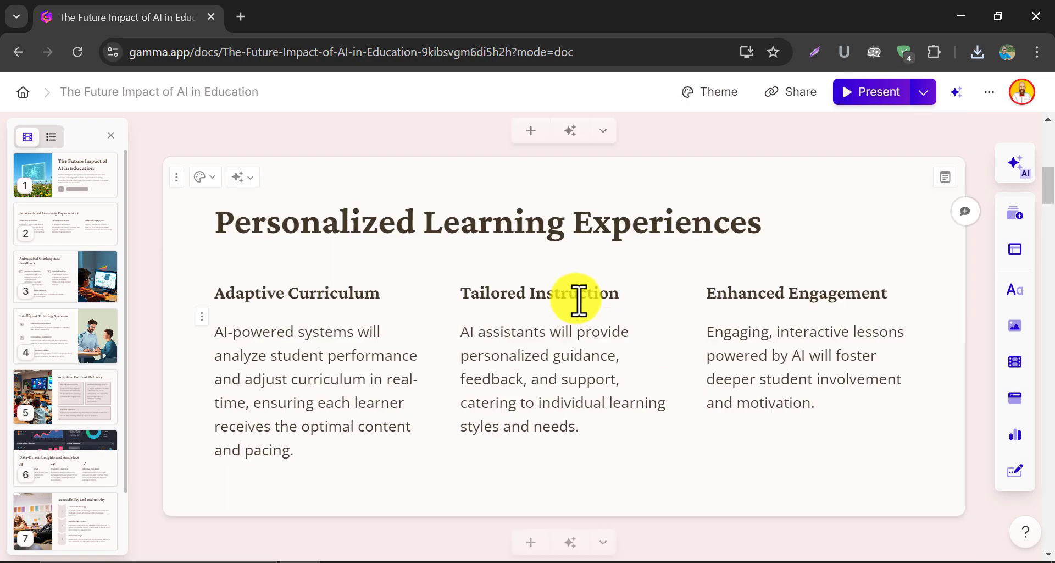
scroll(350, 177, "up", 3)
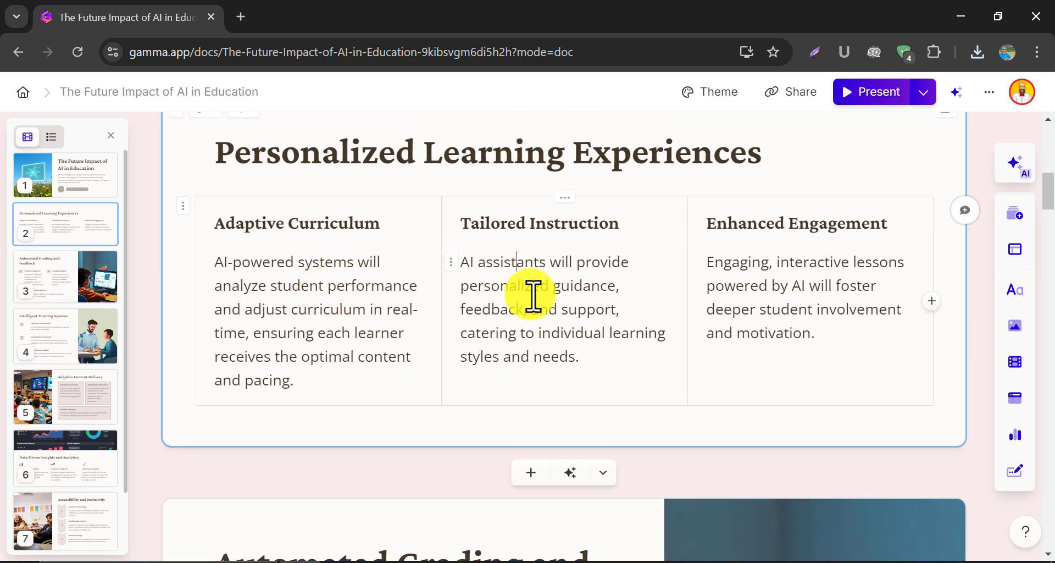
left_click(519, 285)
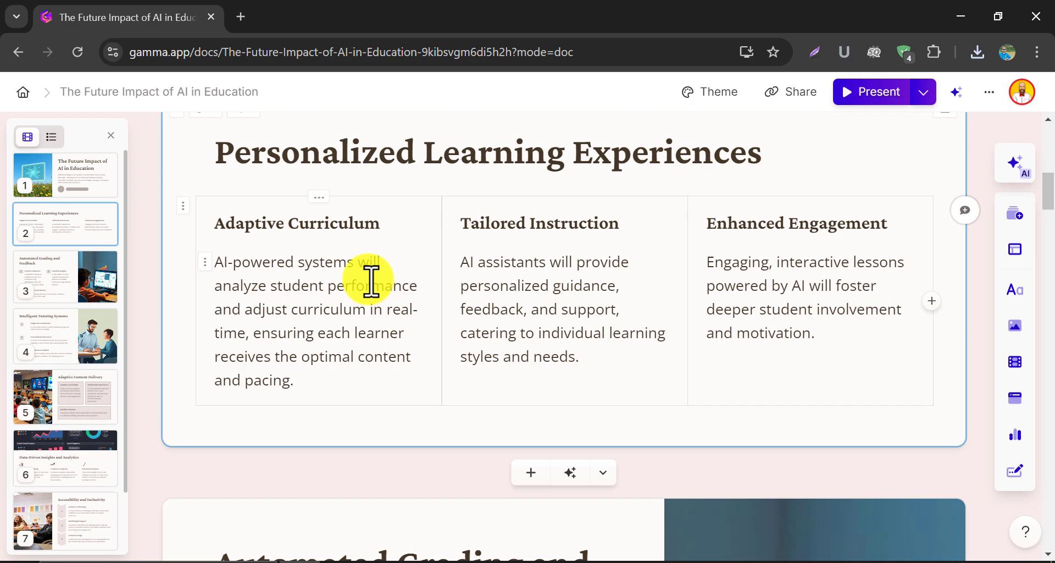
scroll(379, 291, "up", 6)
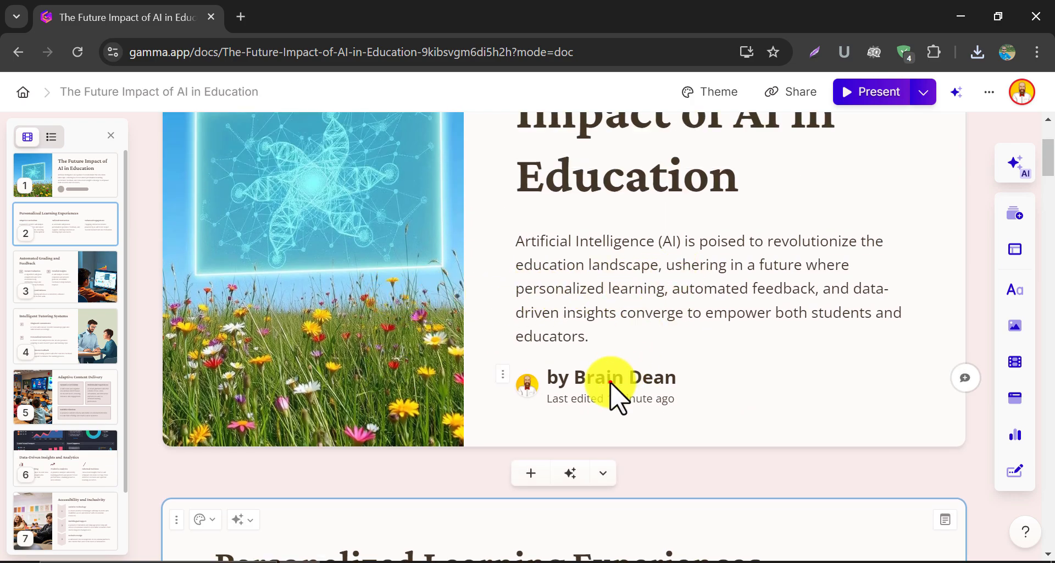
left_click(572, 385)
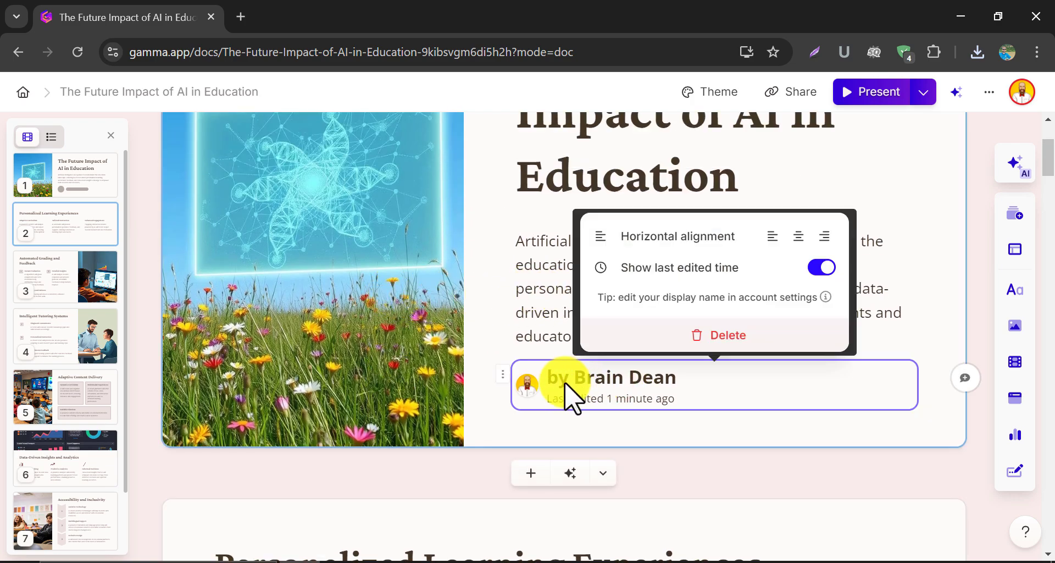
left_click(709, 335)
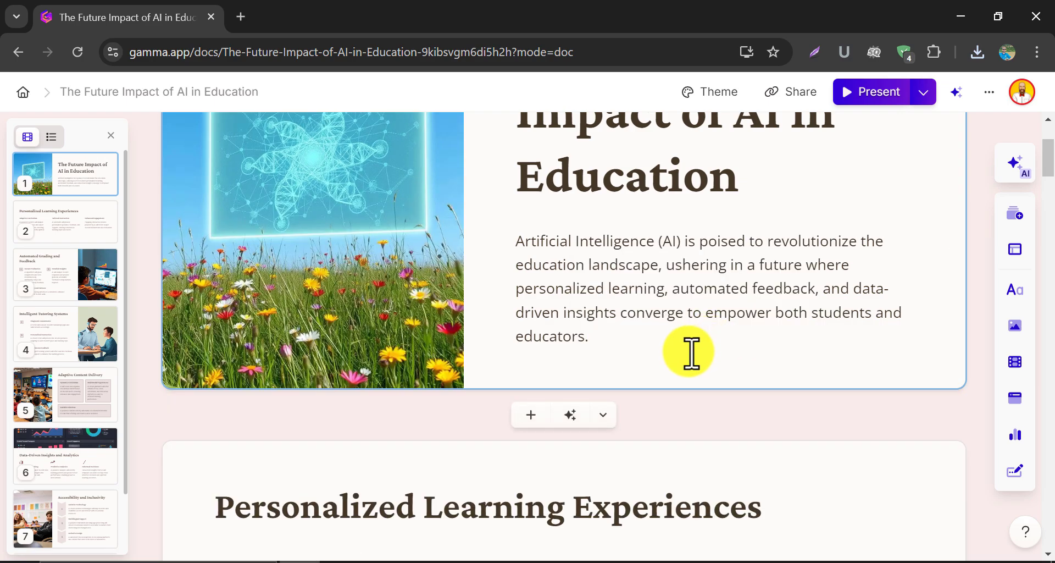
scroll(691, 352, "up", 2)
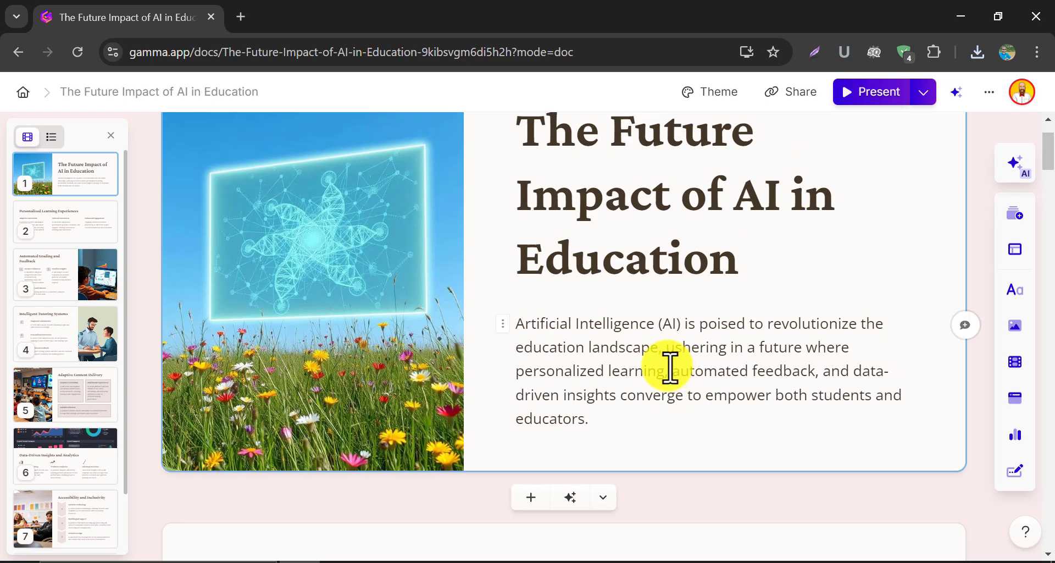